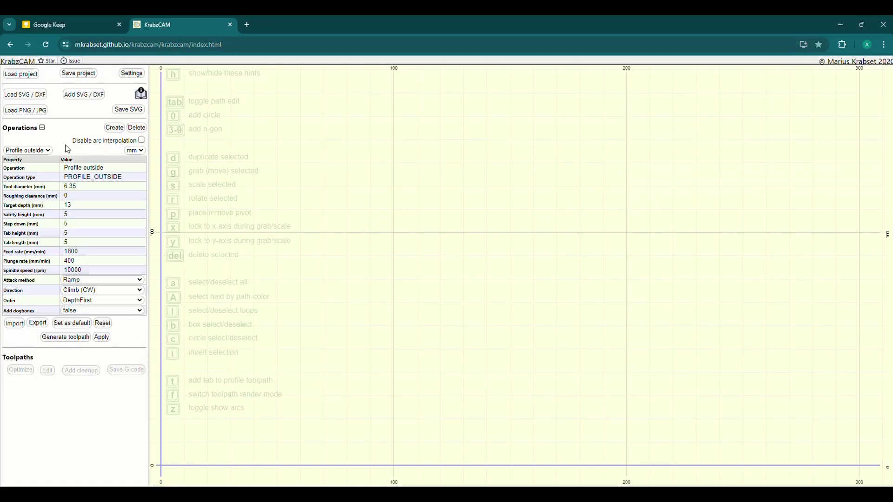
- Pick the 'maslow logo badge(2) (1)' file from Desktop > Projects to load
{"action": "left_click", "coordinate": [34, 94]}
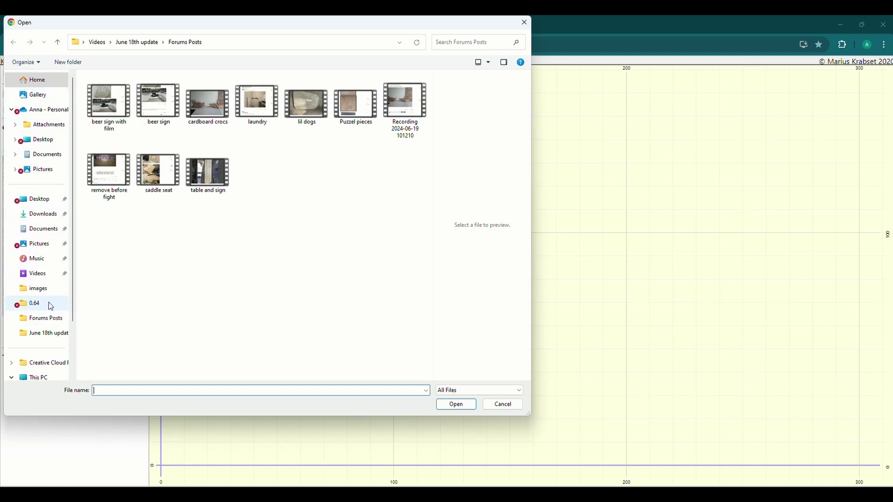
{"action": "left_click", "coordinate": [43, 140]}
{"action": "scroll", "coordinate": [99, 168], "scroll_direction": "down", "scroll_amount": 3}
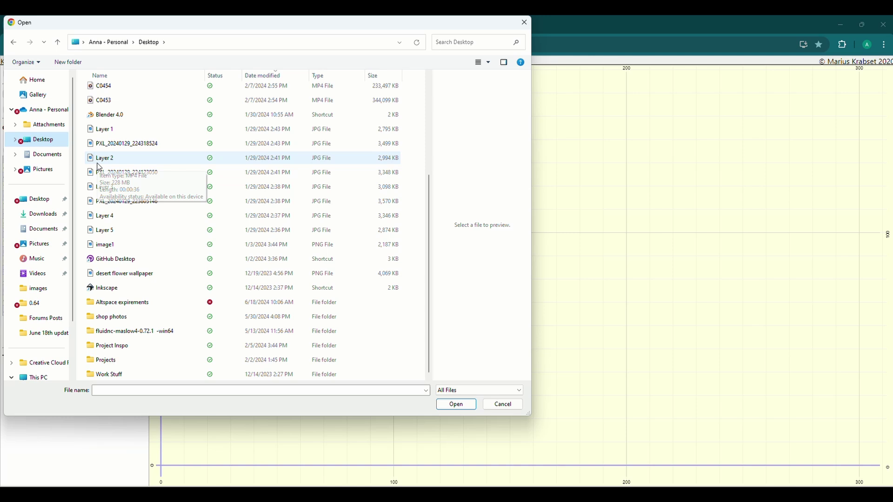
{"action": "left_click", "coordinate": [130, 360]}
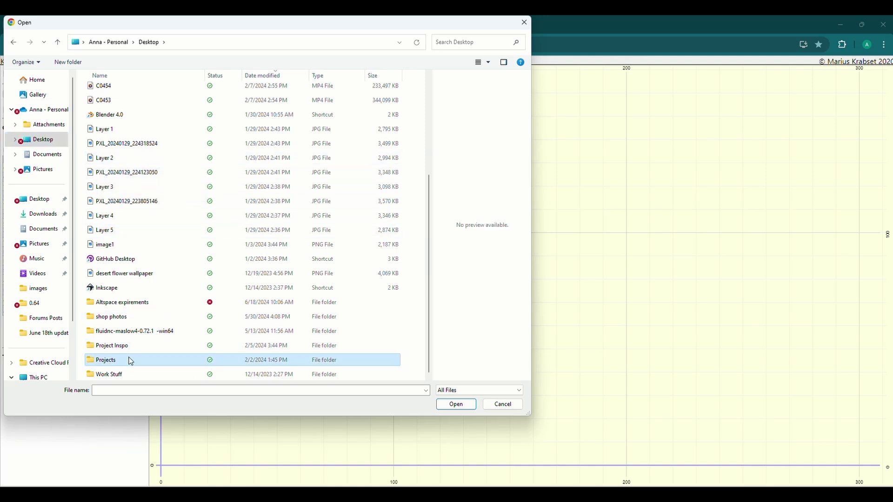
{"action": "double_click", "coordinate": [130, 360]}
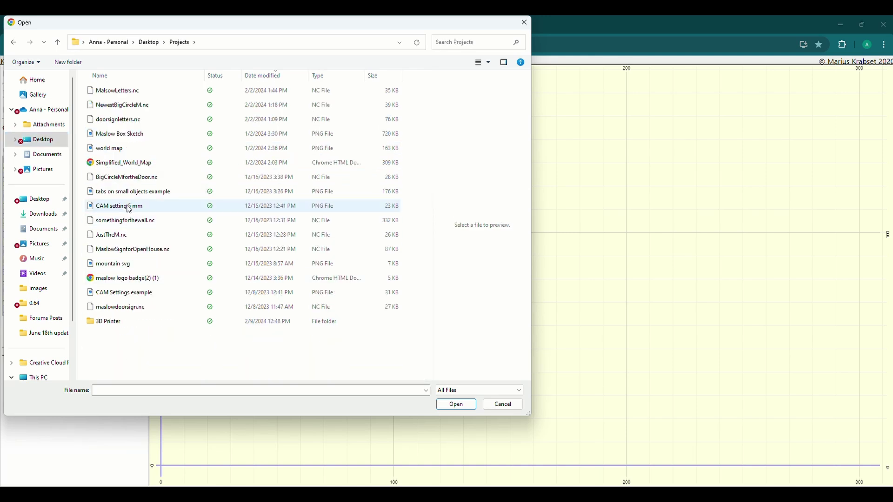
{"action": "left_click", "coordinate": [130, 281]}
- Open the logo file onto the canvas and zoom to view the design
{"action": "double_click", "coordinate": [131, 283]}
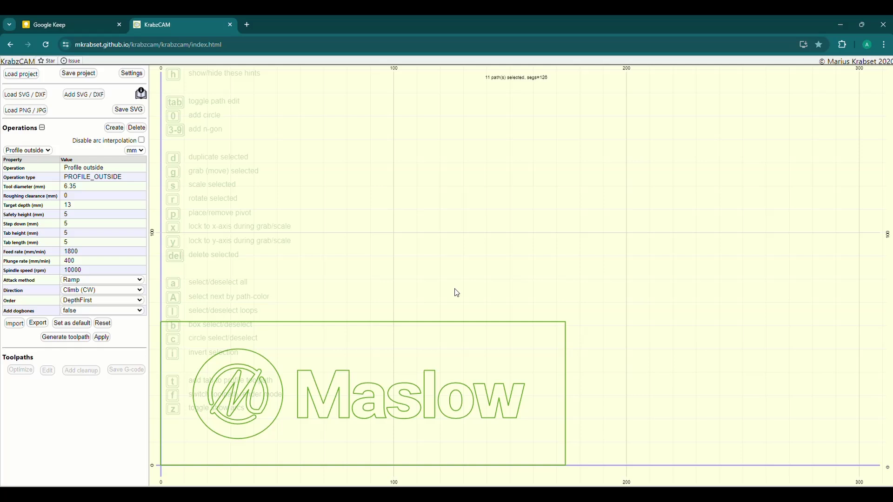
{"action": "scroll", "coordinate": [666, 224], "scroll_direction": "down", "scroll_amount": 1}
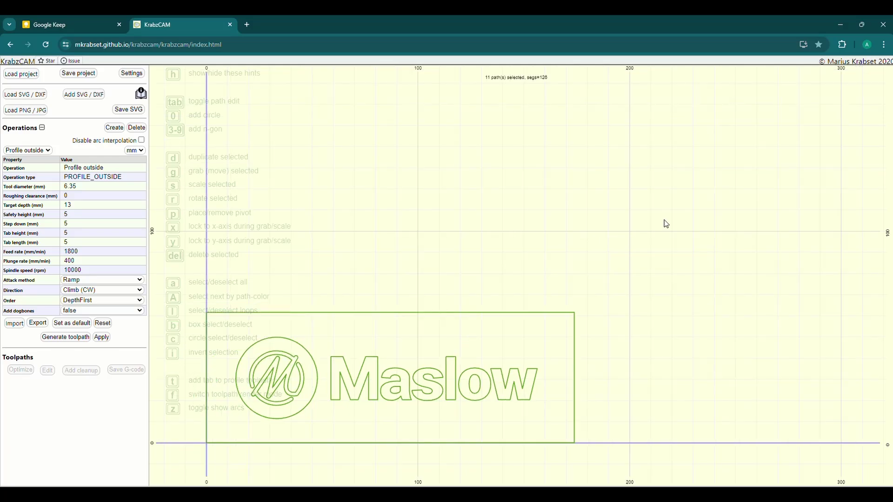
{"action": "scroll", "coordinate": [666, 224], "scroll_direction": "down", "scroll_amount": 2}
{"action": "scroll", "coordinate": [665, 224], "scroll_direction": "down", "scroll_amount": 2}
{"action": "scroll", "coordinate": [476, 413], "scroll_direction": "up", "scroll_amount": 3}
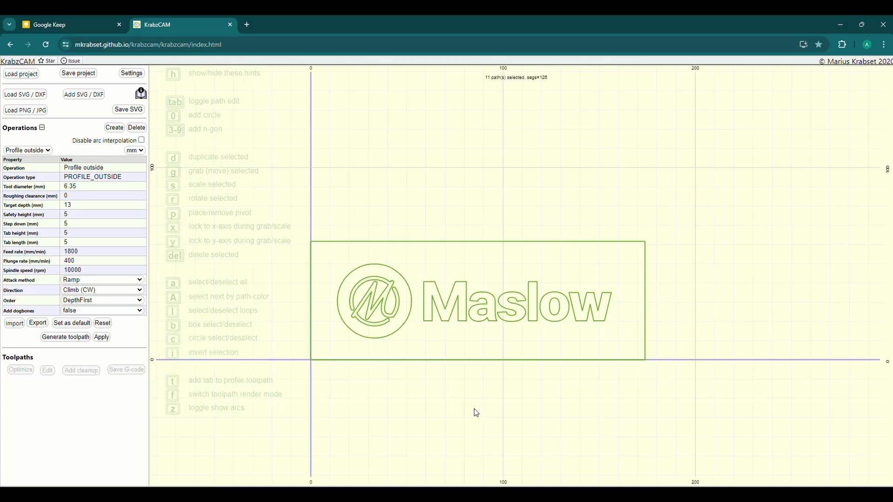
{"action": "scroll", "coordinate": [477, 412], "scroll_direction": "up", "scroll_amount": 1}
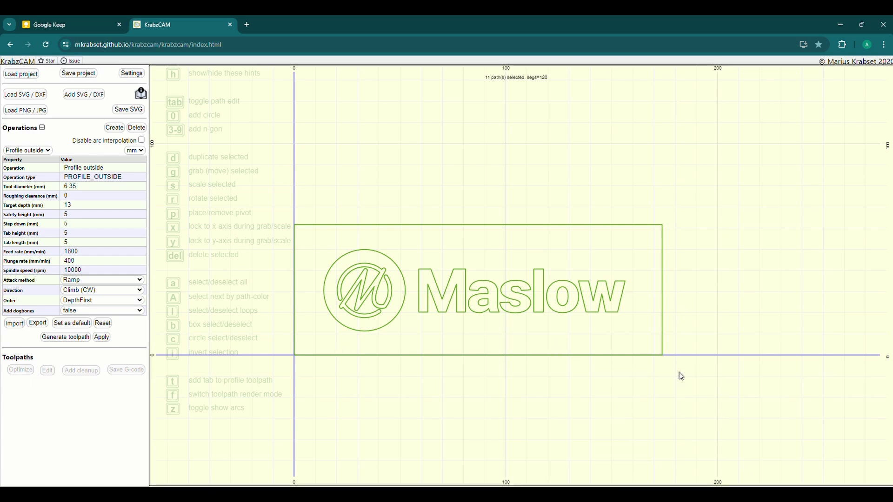
- Delete the outer rectangle and Maslow wordmark, then select the remaining circle logo
{"action": "left_click_drag", "start_coordinate": [679, 372], "coordinate": [409, 213]}
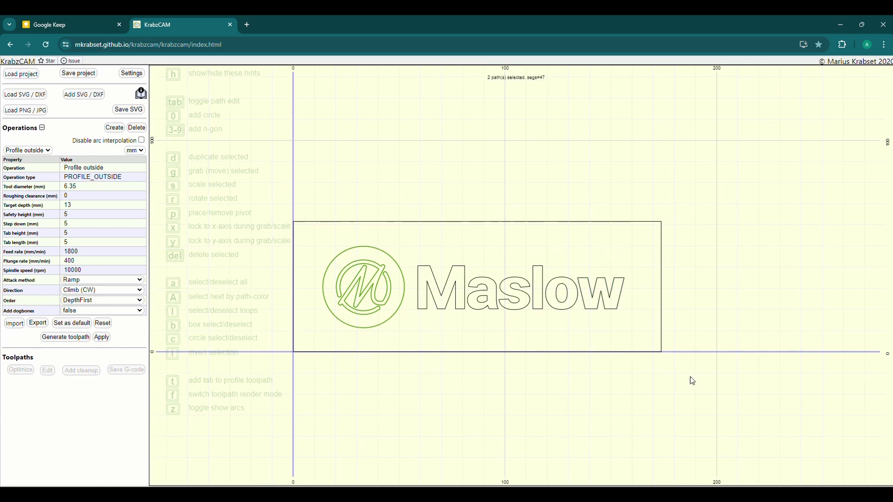
{"action": "left_click_drag", "start_coordinate": [690, 376], "coordinate": [279, 198]}
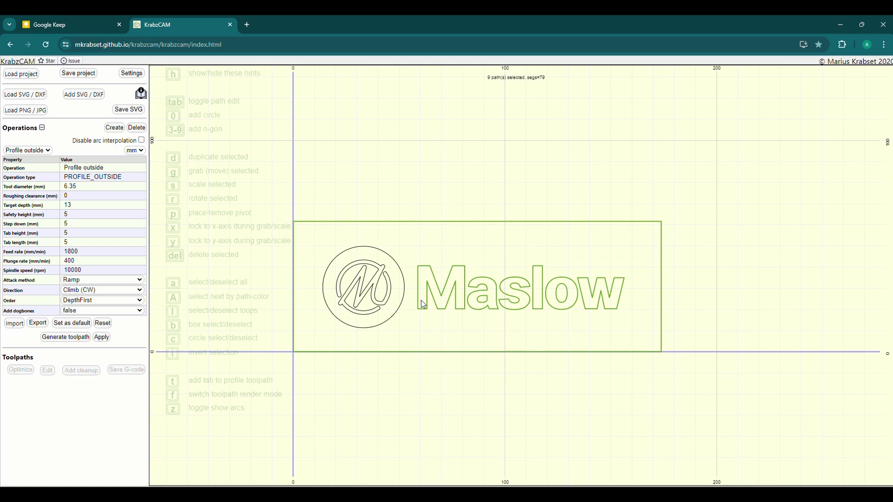
{"action": "key", "text": "Delete"}
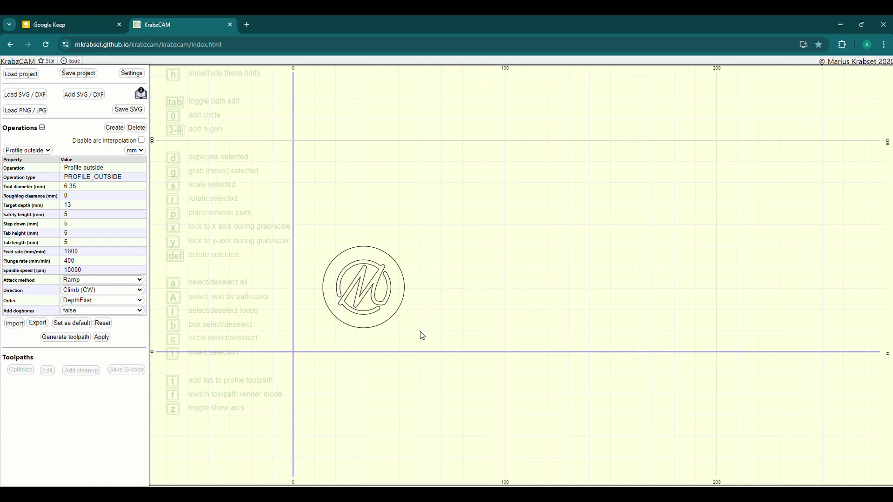
{"action": "middle_click_drag", "start_coordinate": [422, 336], "coordinate": [462, 354]}
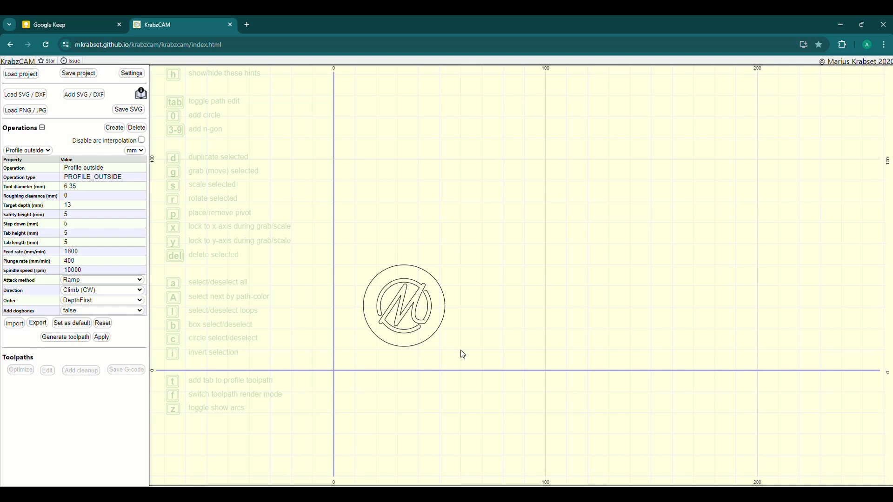
{"action": "left_click_drag", "start_coordinate": [463, 354], "coordinate": [369, 260]}
- Move the selected circle M logo a little down and left, toward the origin
{"action": "key", "text": "g"}
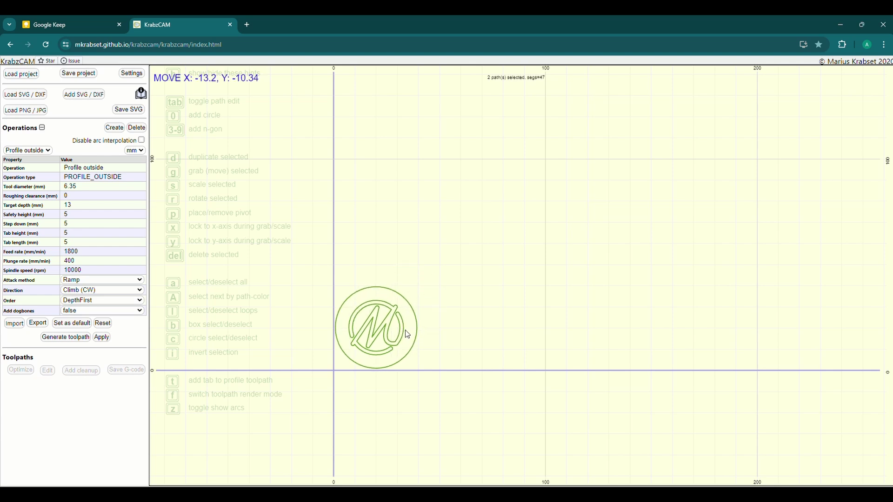
{"action": "left_click", "coordinate": [408, 335]}
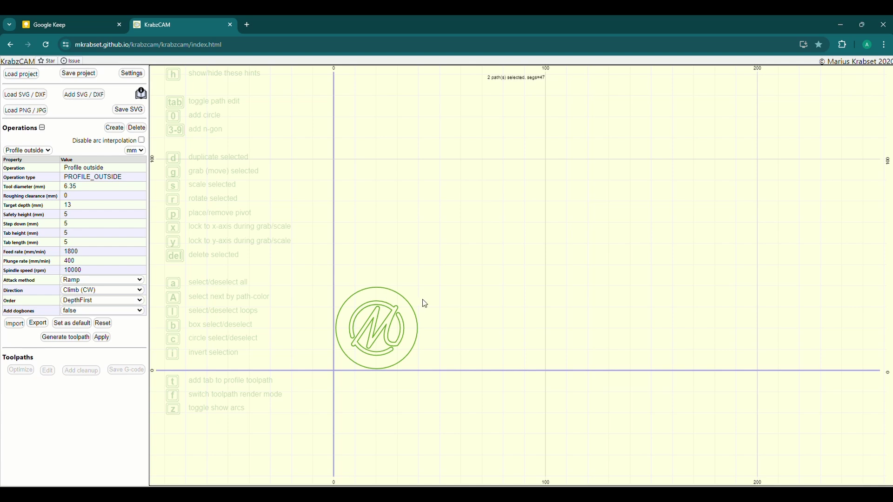
- Scale the circle logo up in repeated passes toward about 300 mm across
{"action": "key", "text": "s"}
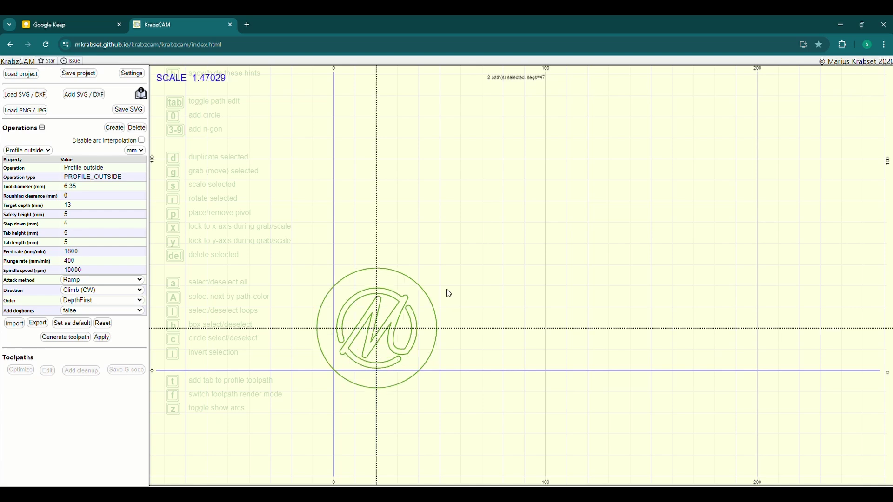
{"action": "left_click", "coordinate": [490, 273]}
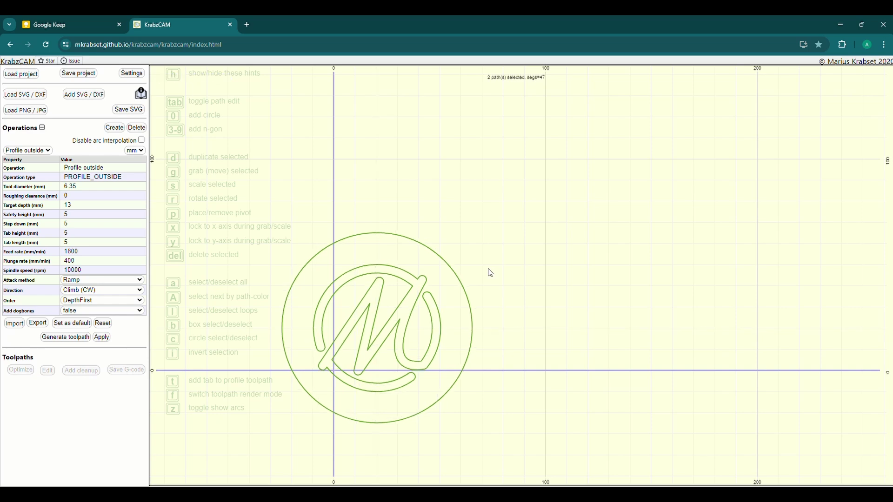
{"action": "scroll", "coordinate": [352, 316], "scroll_direction": "down", "scroll_amount": 3}
{"action": "scroll", "coordinate": [350, 315], "scroll_direction": "down", "scroll_amount": 2}
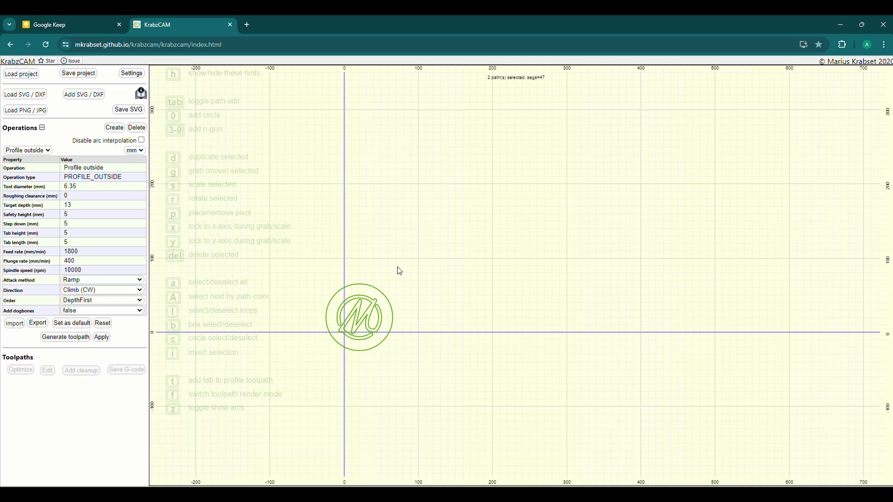
{"action": "key", "text": "s"}
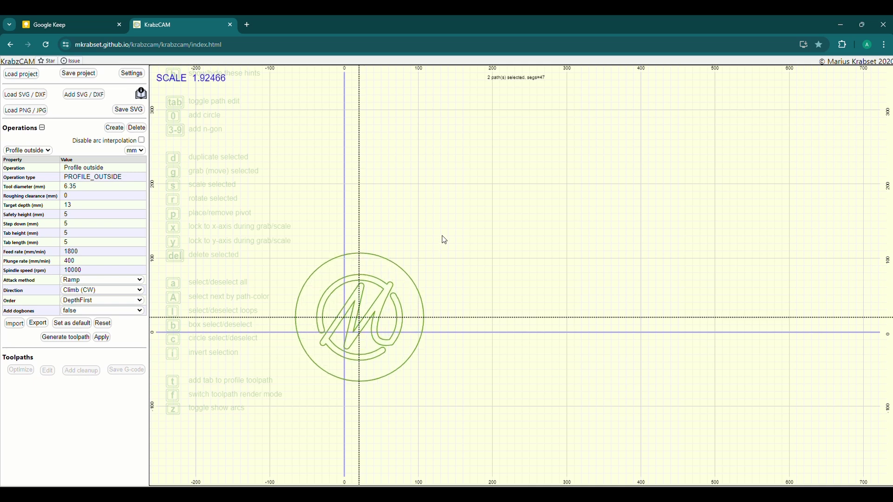
{"action": "left_click", "coordinate": [471, 224]}
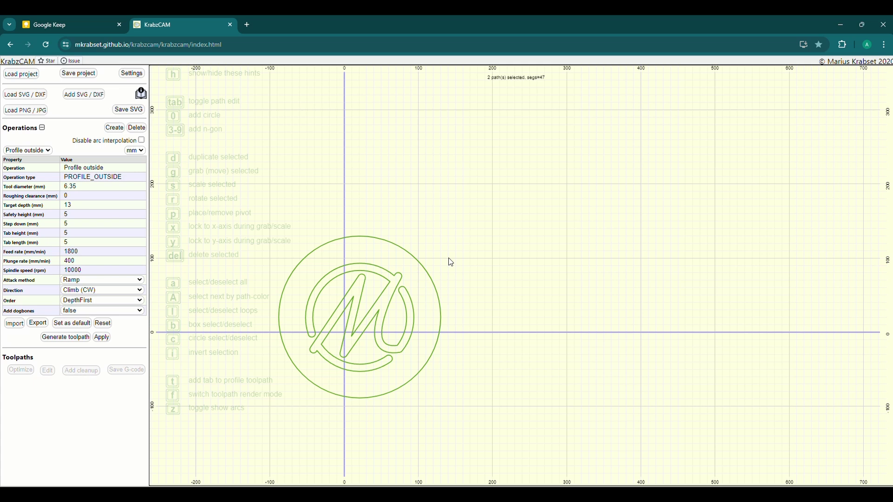
{"action": "scroll", "coordinate": [405, 363], "scroll_direction": "down", "scroll_amount": 1}
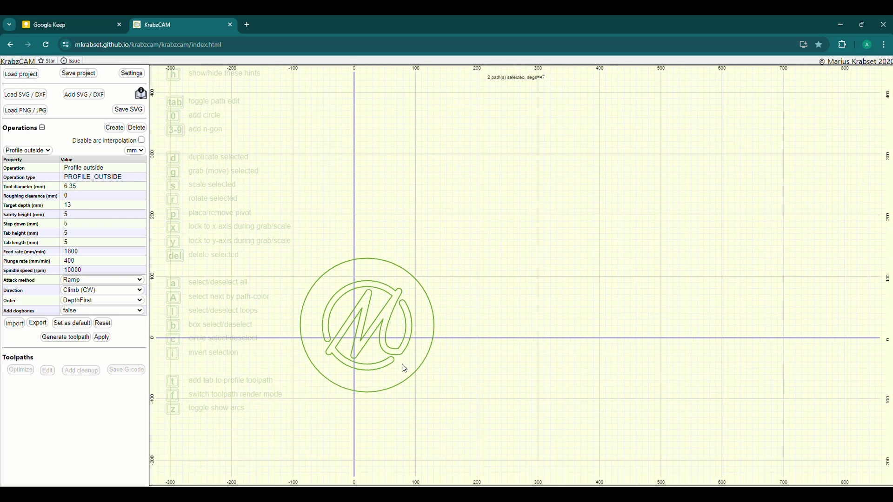
{"action": "scroll", "coordinate": [400, 364], "scroll_direction": "down", "scroll_amount": 1}
- Finish resizing the logo and move it just above and right of the origin
{"action": "key", "text": "s"}
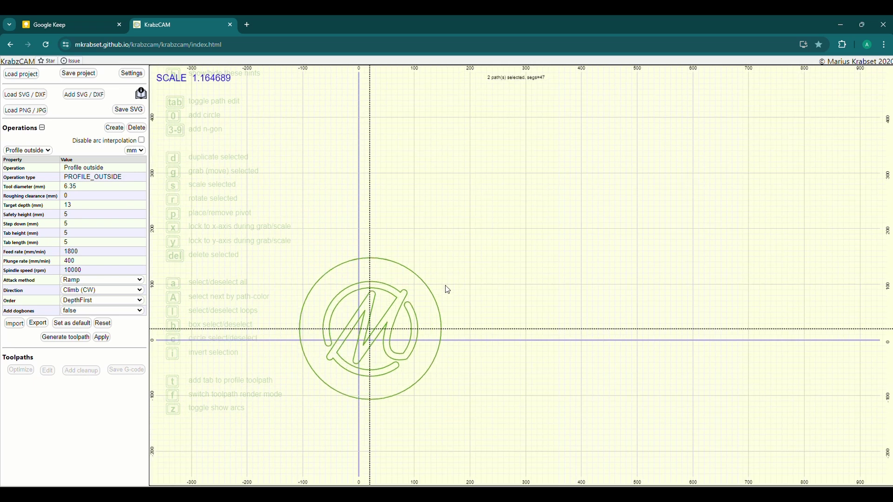
{"action": "left_click", "coordinate": [456, 280]}
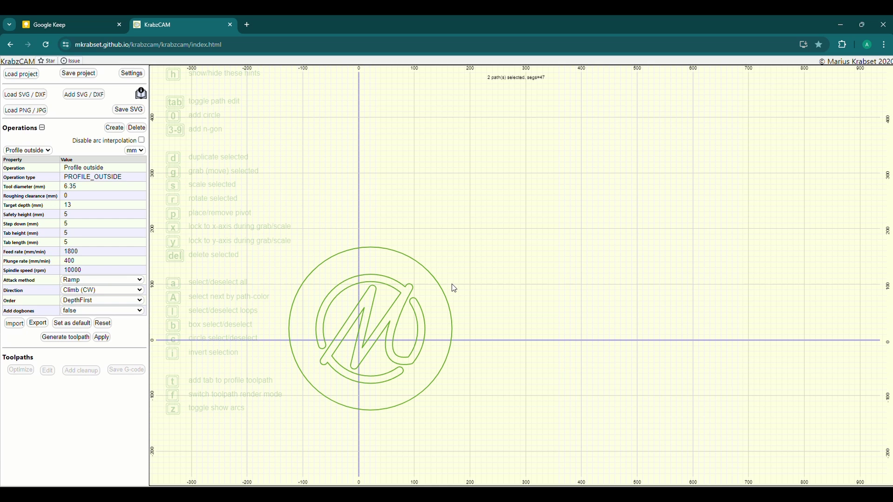
{"action": "key", "text": "g"}
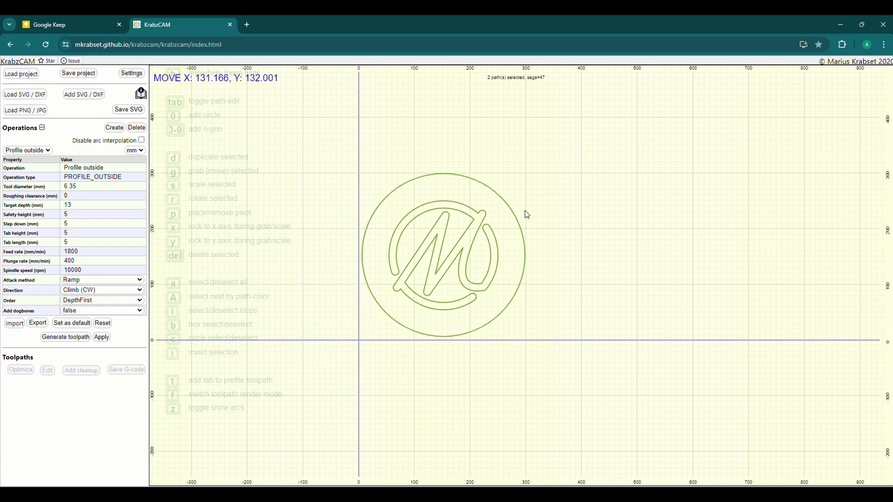
{"action": "left_click", "coordinate": [527, 216]}
- Box-deselect the inner M so only the outer circle stays selected
{"action": "scroll", "coordinate": [451, 174], "scroll_direction": "up", "scroll_amount": 1}
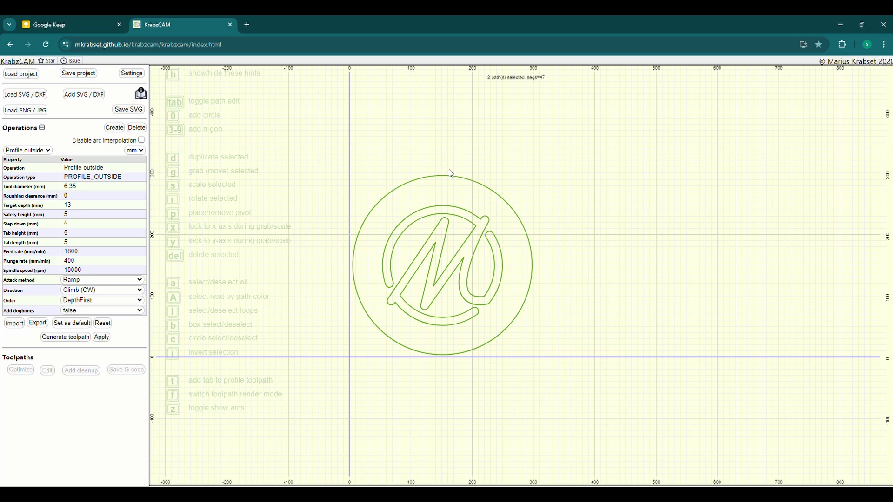
{"action": "scroll", "coordinate": [451, 174], "scroll_direction": "up", "scroll_amount": 2}
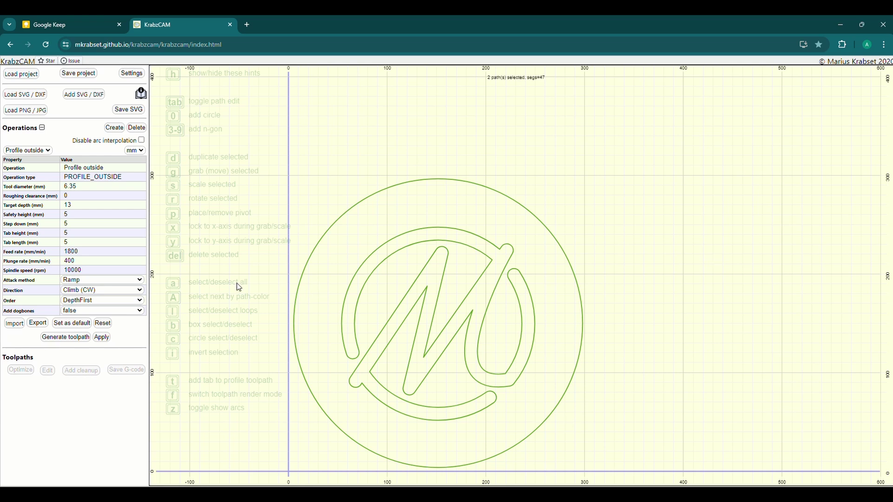
{"action": "key", "text": "b"}
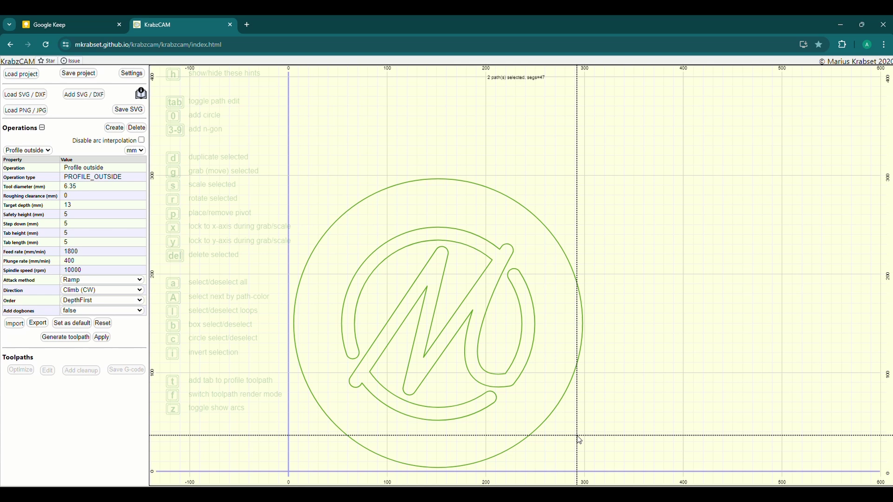
{"action": "left_click_drag", "start_coordinate": [522, 418], "coordinate": [362, 229]}
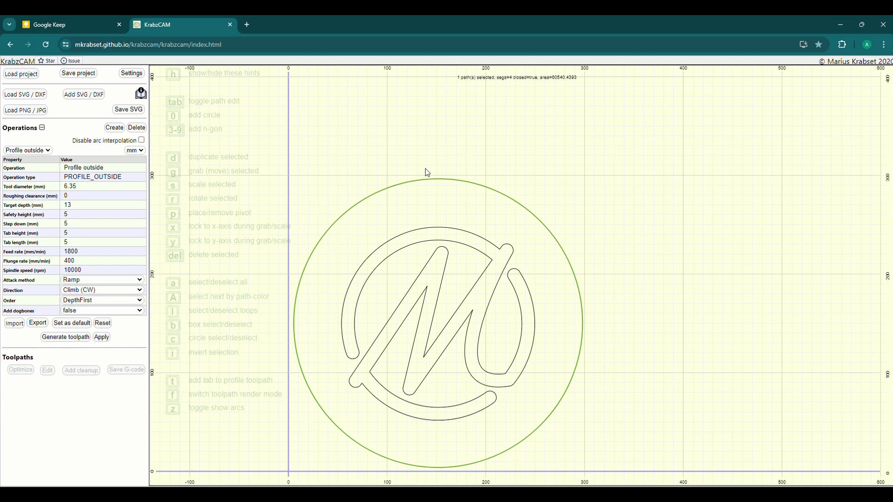
- Keep the Profile outside operation and raise its safety height to 10 mm
{"action": "left_click", "coordinate": [24, 150]}
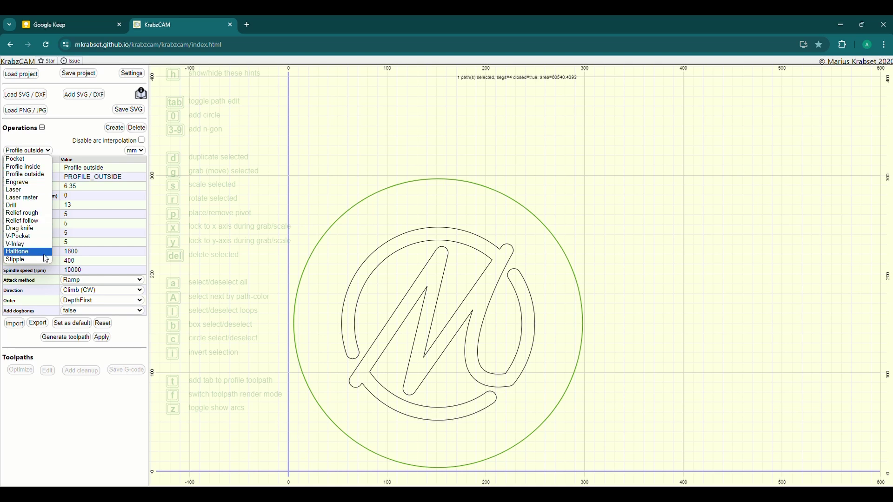
{"action": "left_click", "coordinate": [45, 175]}
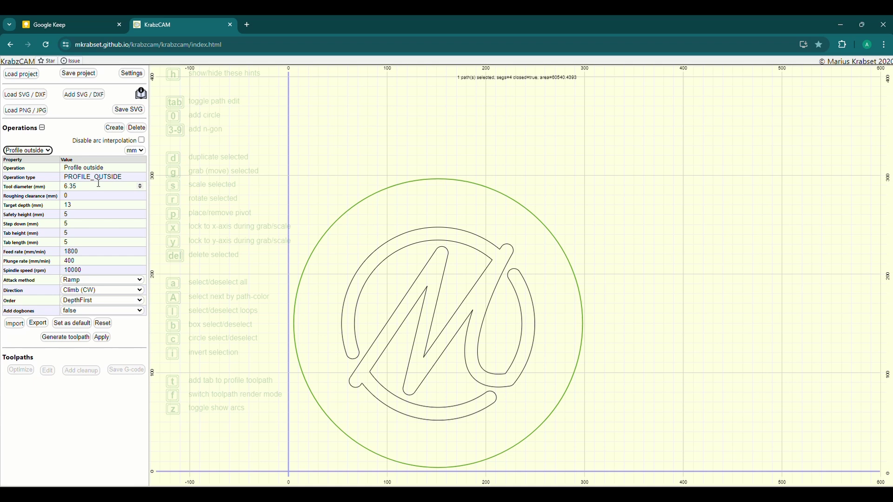
{"action": "left_click", "coordinate": [81, 186]}
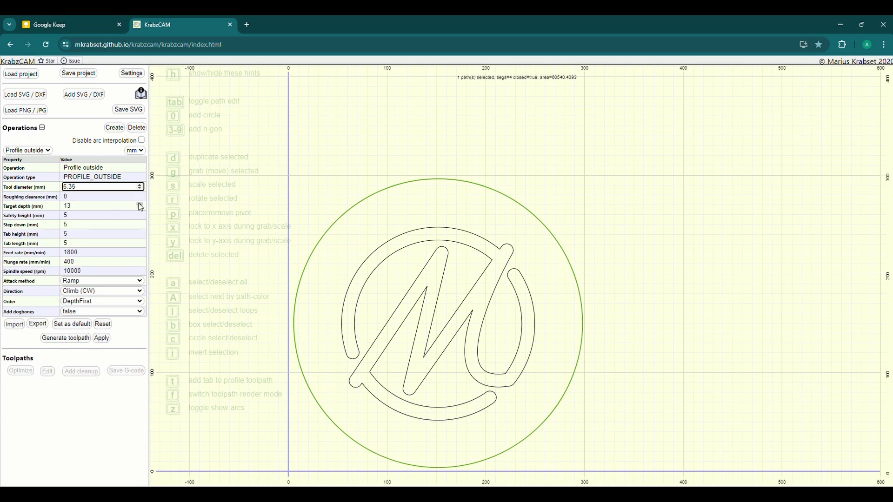
{"action": "left_click", "coordinate": [104, 215]}
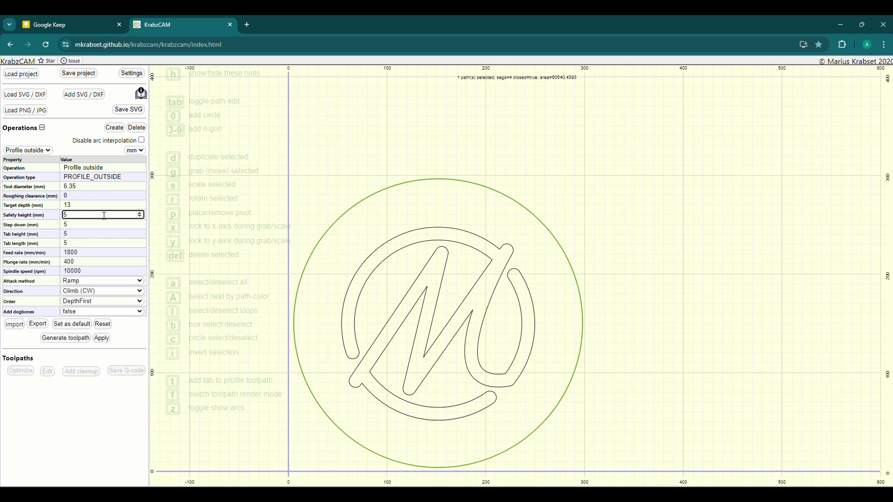
{"action": "left_click", "coordinate": [140, 213]}
{"action": "left_click", "coordinate": [140, 213]}
{"action": "left_click", "coordinate": [139, 213]}
- Review remaining settings, keeping Ramp attack, Climb (CW) direction and DepthFirst order
{"action": "left_click", "coordinate": [72, 232]}
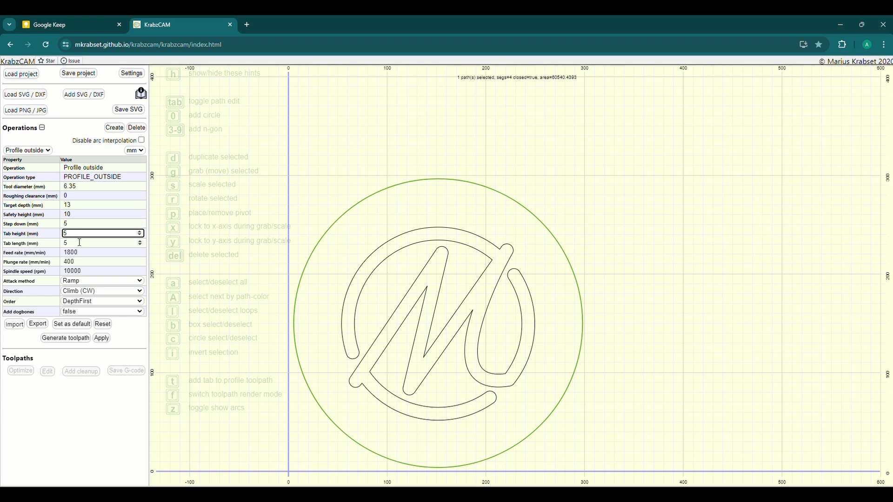
{"action": "left_click", "coordinate": [121, 252]}
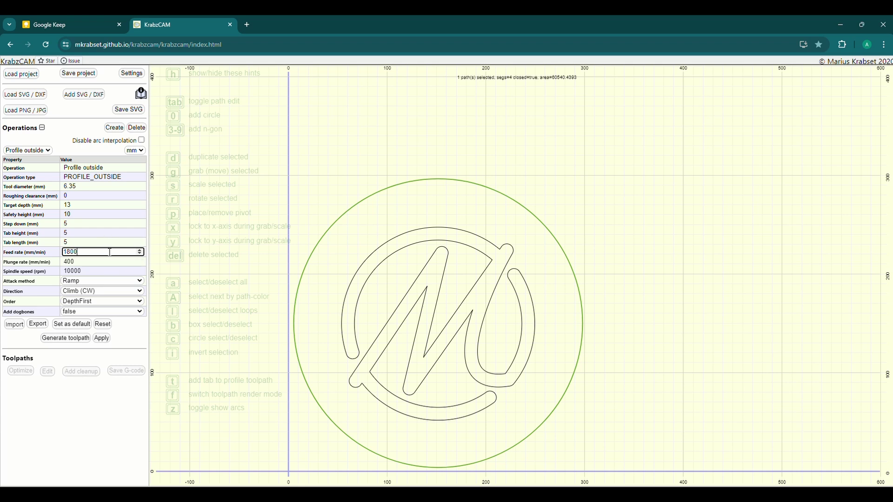
{"action": "left_click", "coordinate": [94, 263]}
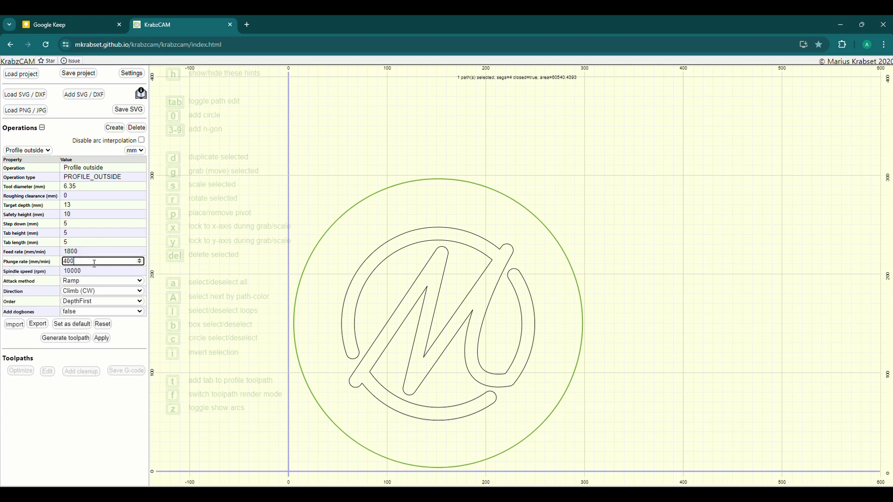
{"action": "left_click", "coordinate": [96, 271]}
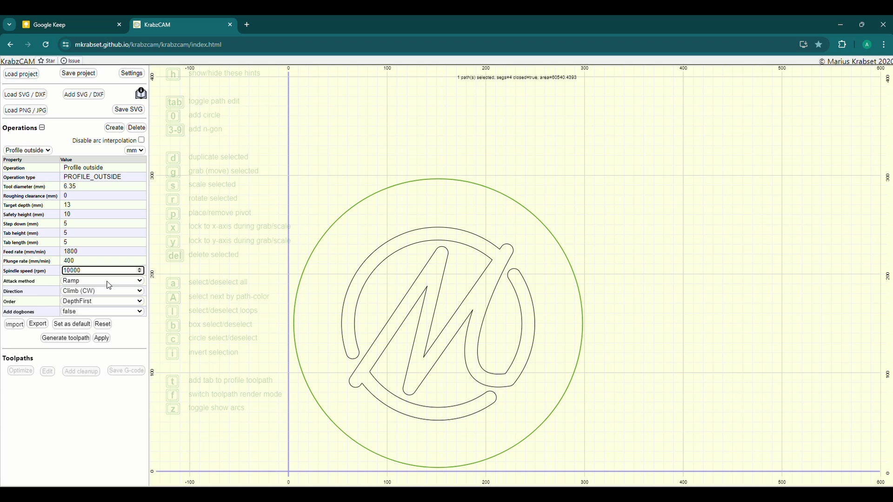
{"action": "left_click", "coordinate": [109, 282]}
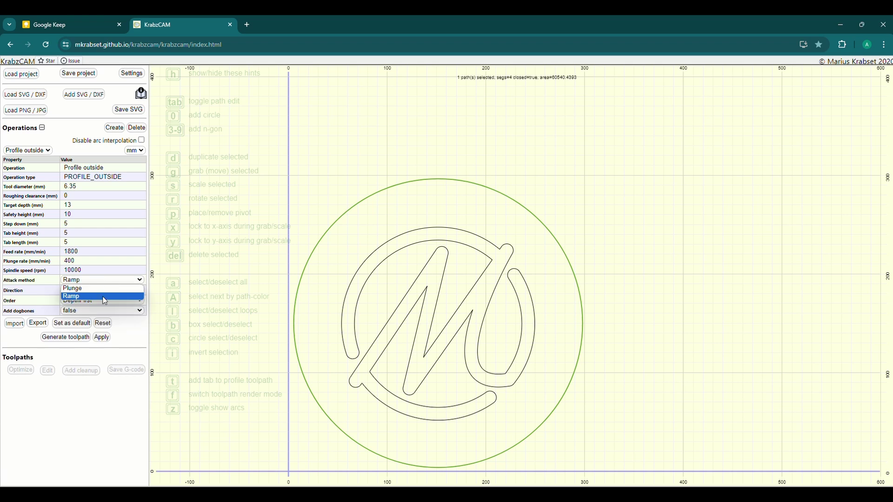
{"action": "left_click", "coordinate": [103, 296]}
{"action": "left_click", "coordinate": [113, 290]}
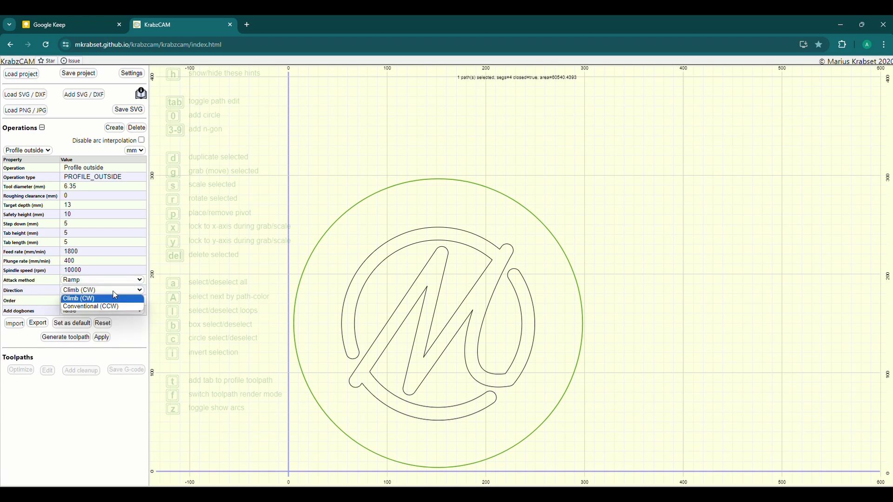
{"action": "left_click", "coordinate": [114, 293]}
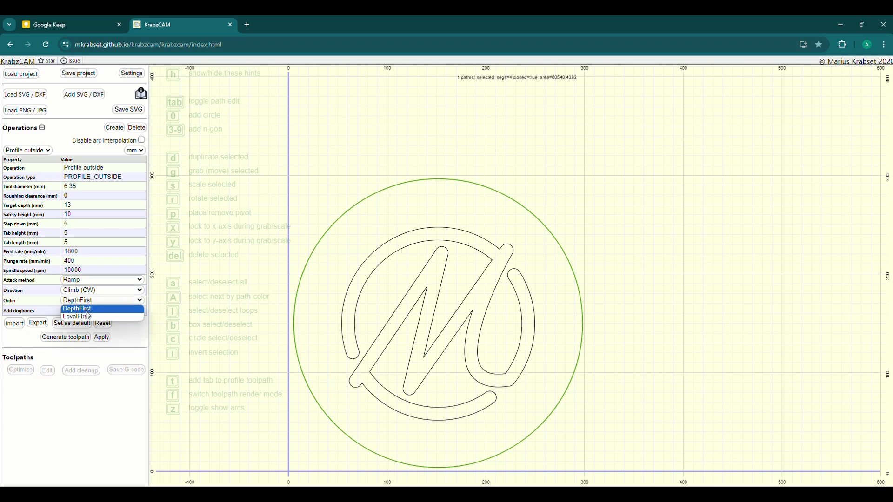
{"action": "left_click", "coordinate": [104, 310]}
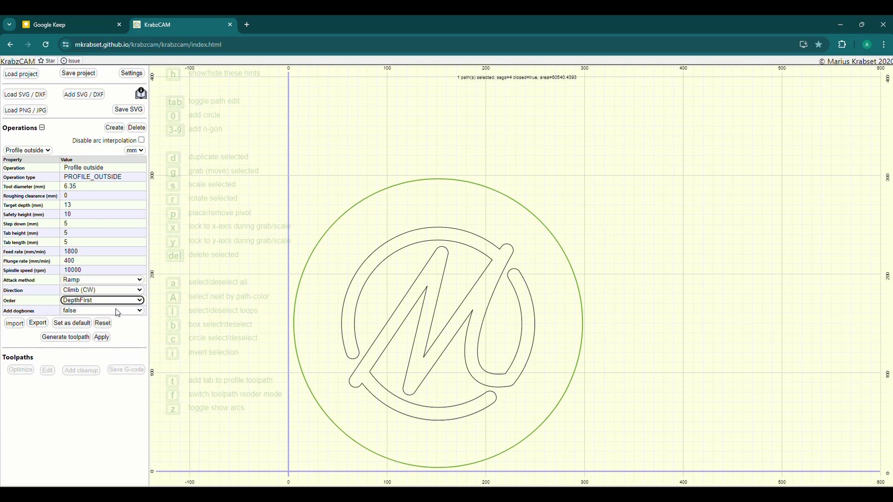
{"action": "left_click", "coordinate": [119, 311]}
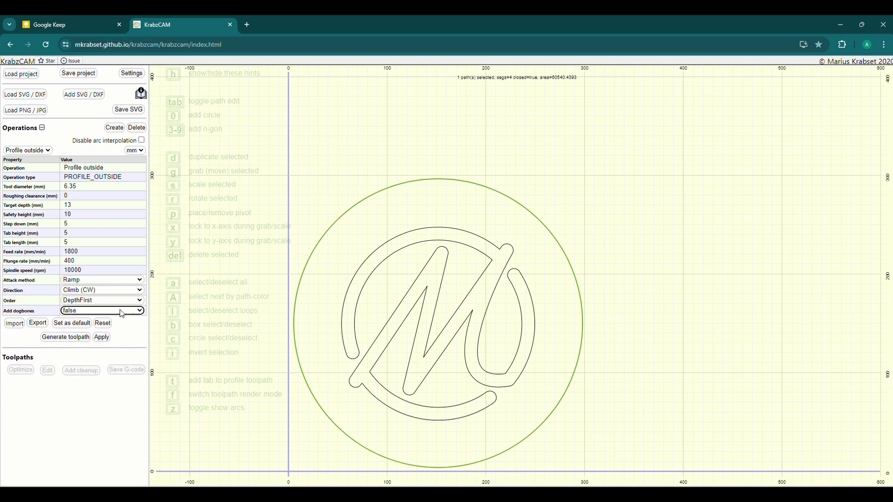
- Generate the outer circle's profile-outside toolpath and place four tabs around it
{"action": "left_click", "coordinate": [74, 339]}
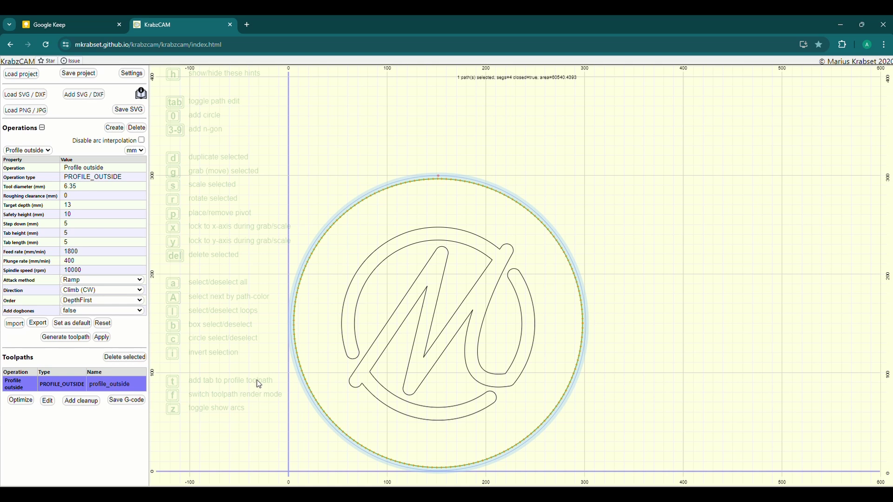
{"action": "key", "text": "t"}
{"action": "left_click", "coordinate": [313, 403]}
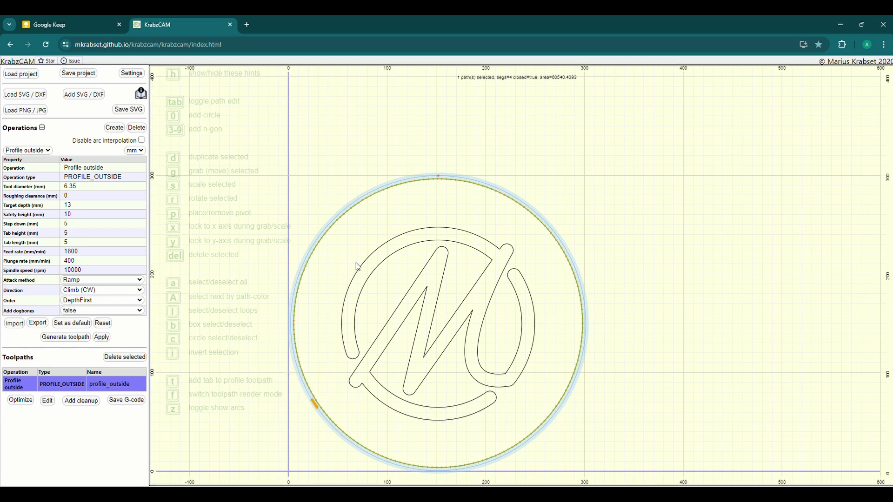
{"action": "left_click", "coordinate": [363, 203]}
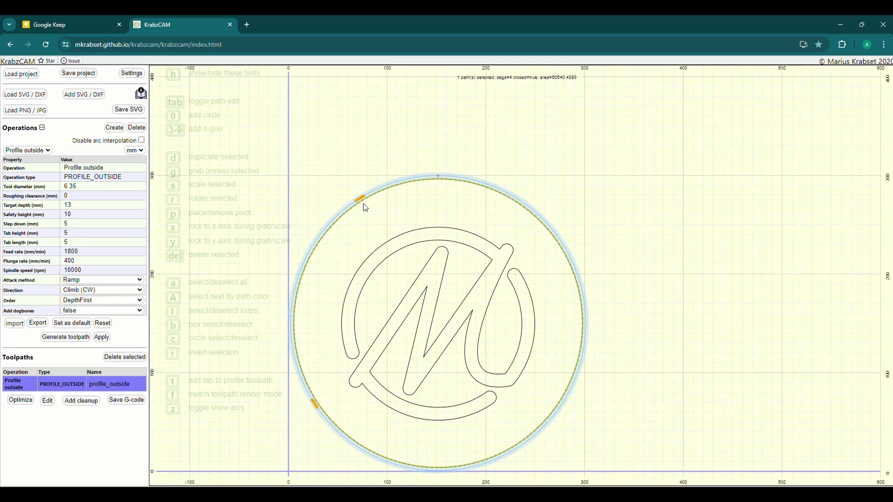
{"action": "left_click", "coordinate": [560, 251]}
{"action": "left_click", "coordinate": [514, 452]}
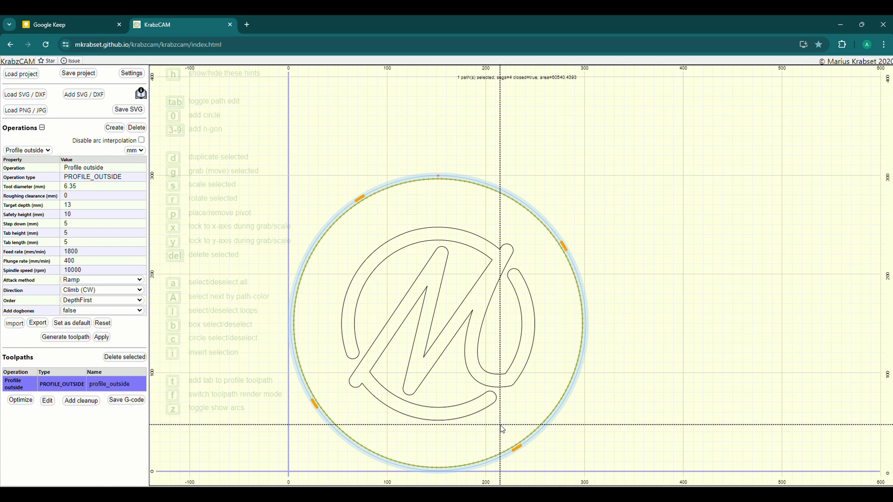
- Select the M paths, switch to Profile inside, and set safety height to 10 mm
{"action": "left_click_drag", "start_coordinate": [656, 447], "coordinate": [300, 173]}
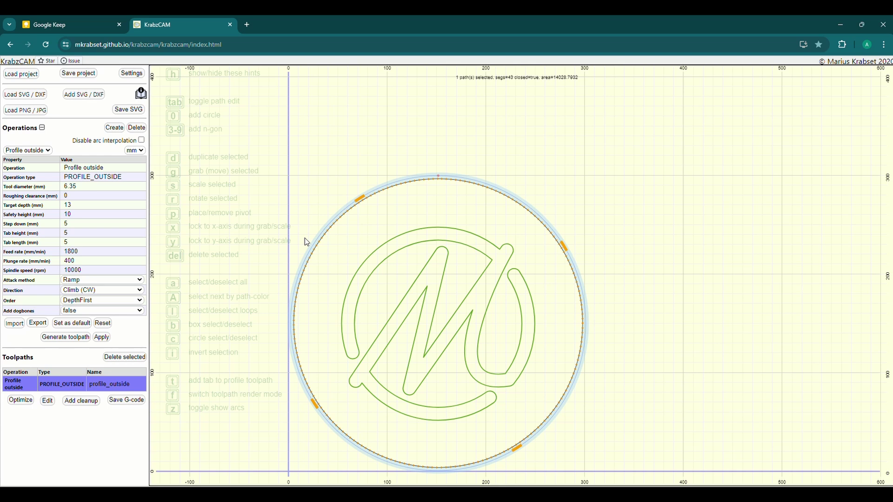
{"action": "left_click", "coordinate": [37, 152]}
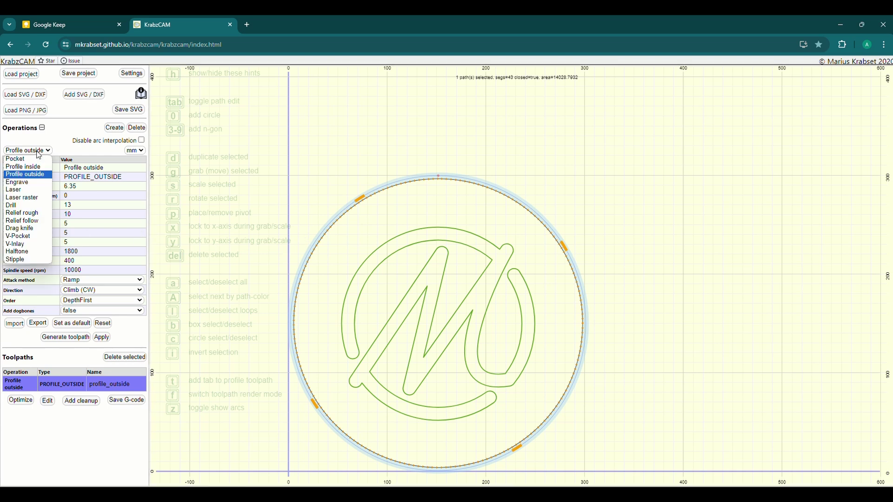
{"action": "left_click", "coordinate": [35, 169]}
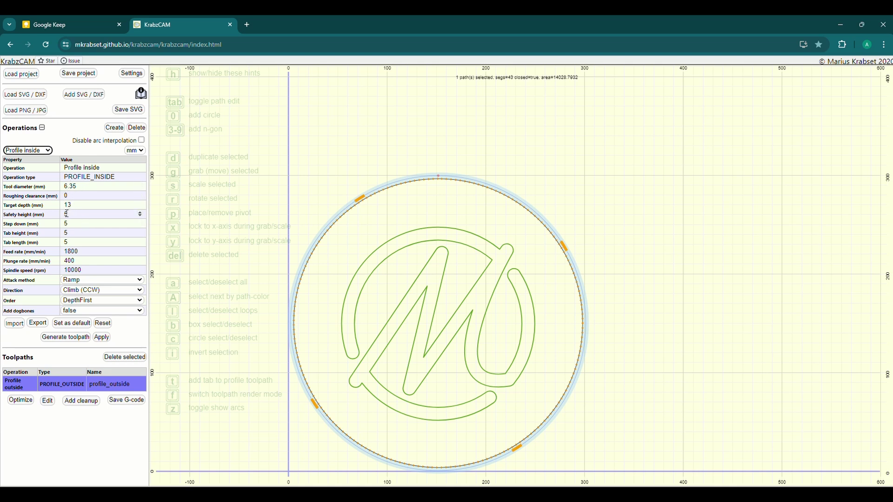
{"action": "left_click", "coordinate": [140, 212]}
{"action": "left_click", "coordinate": [139, 212]}
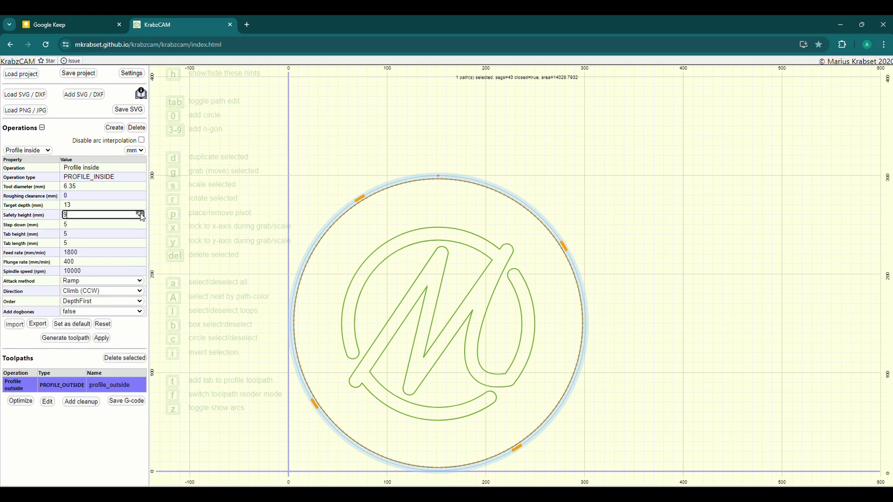
{"action": "left_click", "coordinate": [141, 214]}
- Generate the M's profile-inside toolpath and add holding tabs on its strokes
{"action": "left_click", "coordinate": [67, 339]}
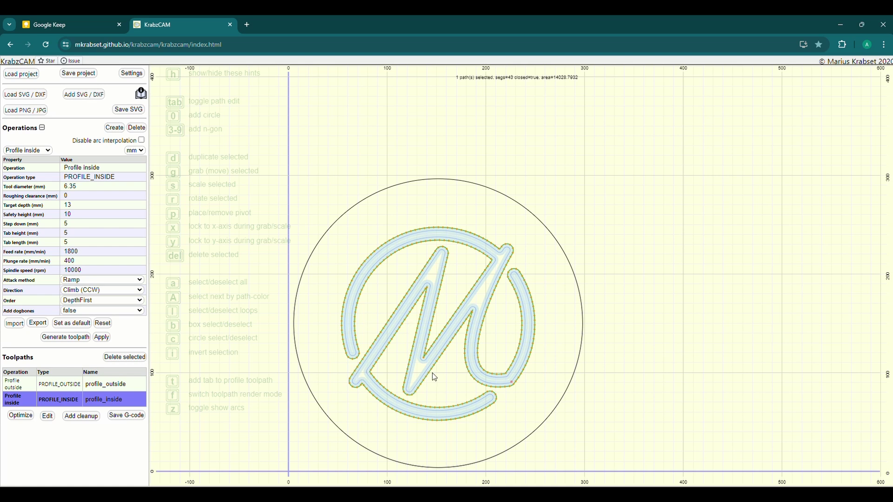
{"action": "key", "text": "t"}
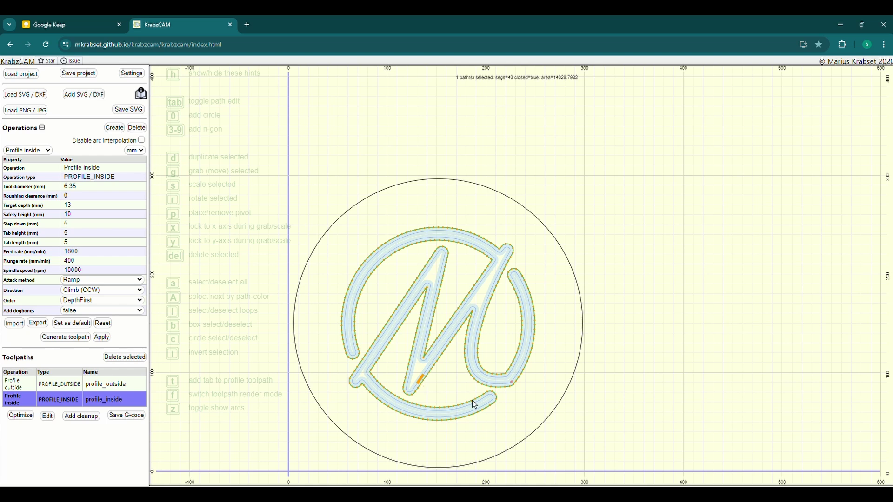
{"action": "key", "text": "t"}
{"action": "key", "text": "t"}
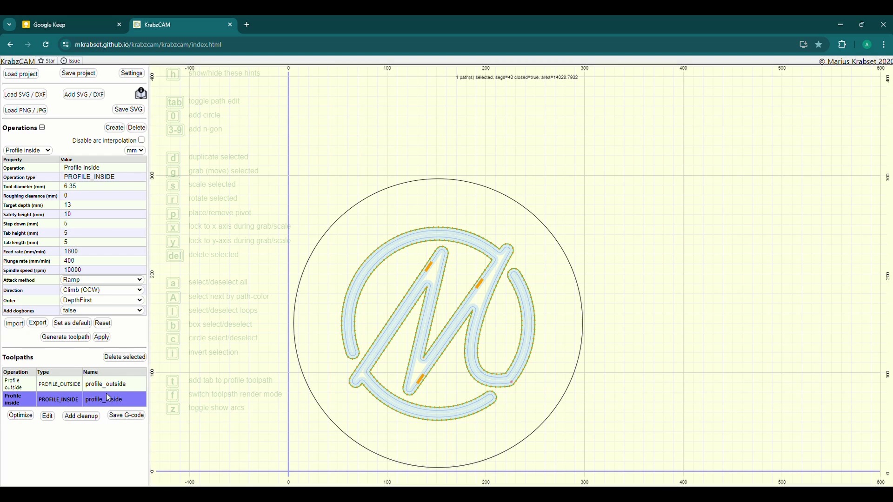
- Rename the inside profile toolpath to 'inner M'
{"action": "double_click", "coordinate": [132, 399]}
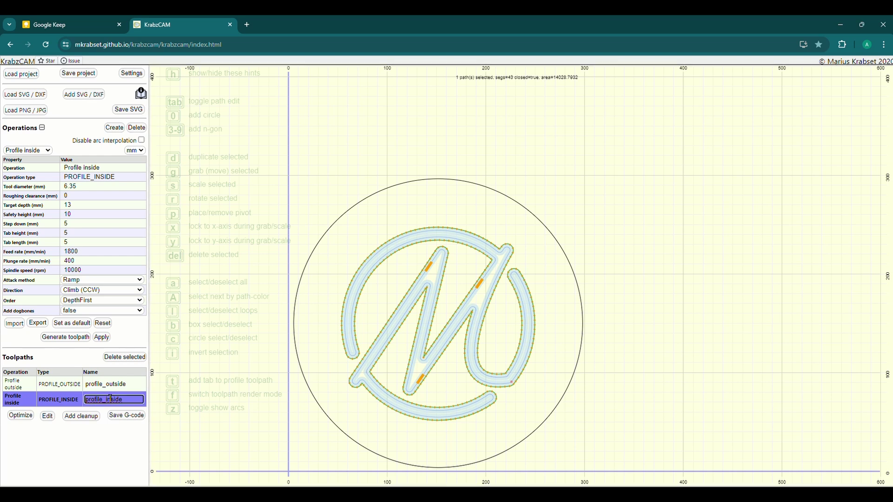
{"action": "left_click", "coordinate": [138, 400]}
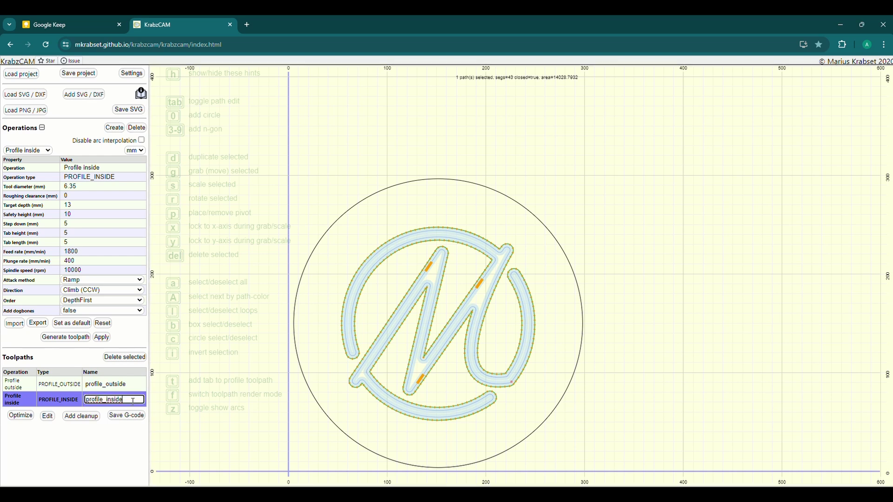
{"action": "left_click_drag", "start_coordinate": [133, 401], "coordinate": [80, 405]}
{"action": "key", "text": "BackSpace"}
{"action": "type", "text": "inner M"}
{"action": "key", "text": "Return"}
- Rename the outside profile toolpath to 'outer circle', then select the inner M toolpath
{"action": "left_click", "coordinate": [127, 385]}
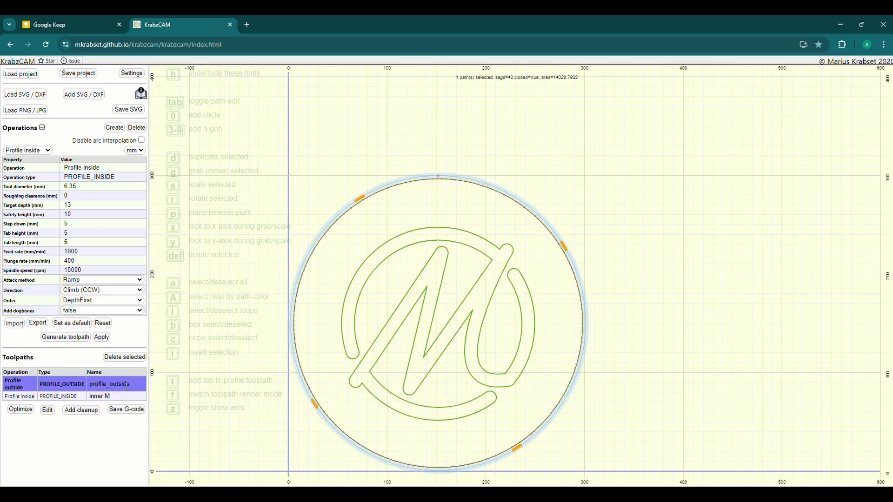
{"action": "left_click", "coordinate": [127, 385]}
{"action": "double_click", "coordinate": [130, 382]}
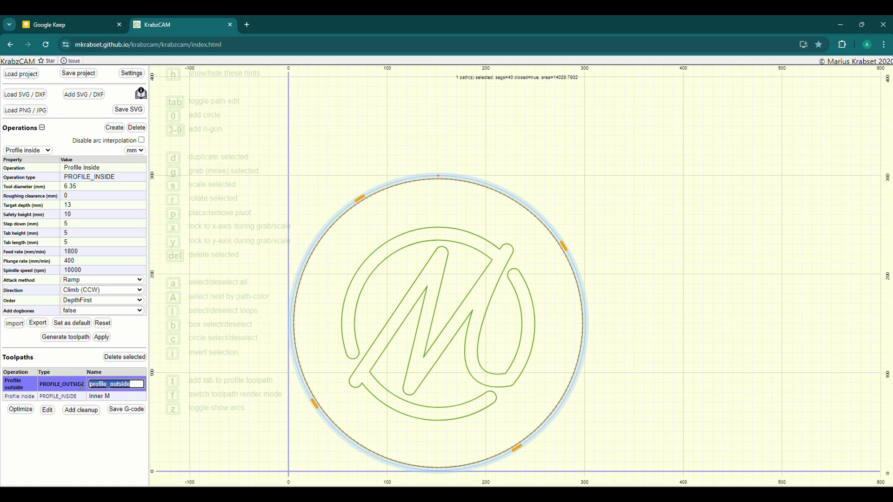
{"action": "type", "text": "outer "}
{"action": "type", "text": "circle"}
{"action": "left_click", "coordinate": [100, 438]}
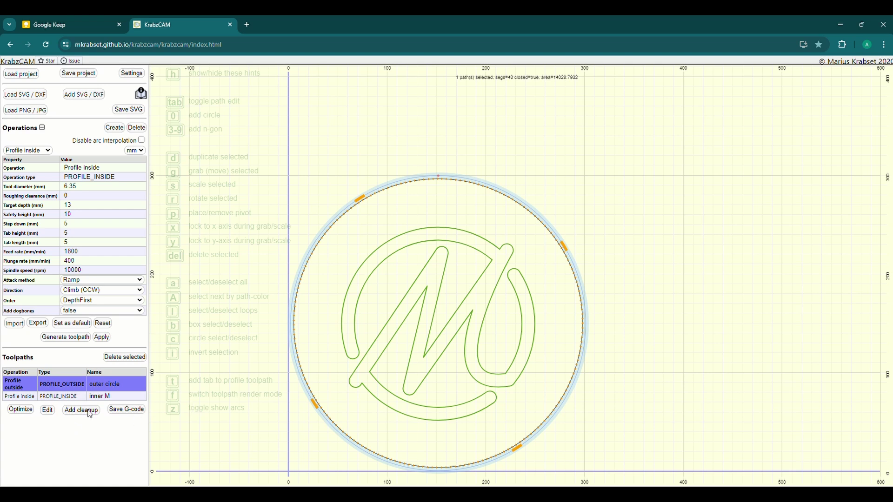
{"action": "left_click", "coordinate": [24, 410]}
{"action": "left_click", "coordinate": [61, 399]}
{"action": "left_click", "coordinate": [21, 415]}
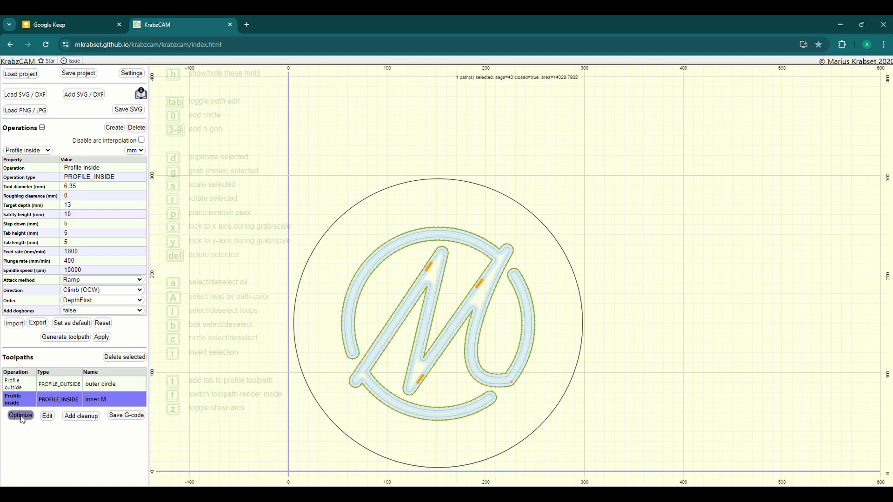
{"action": "left_click", "coordinate": [48, 416]}
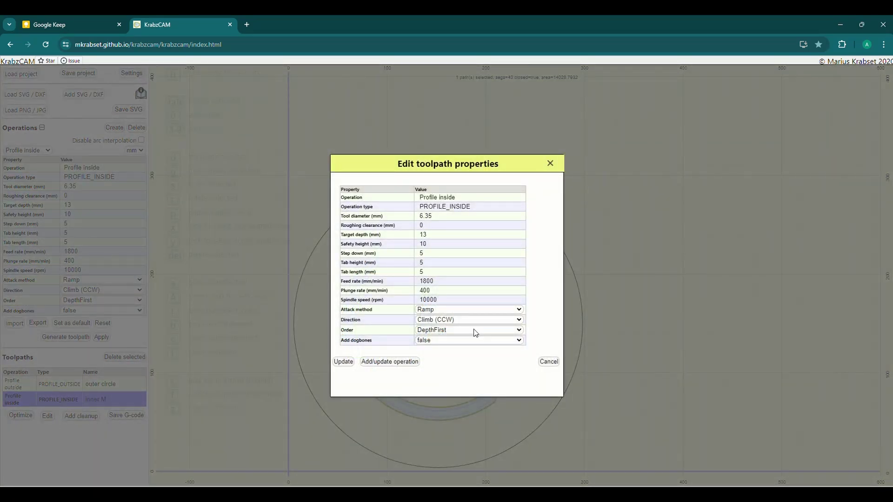
{"action": "left_click", "coordinate": [550, 164]}
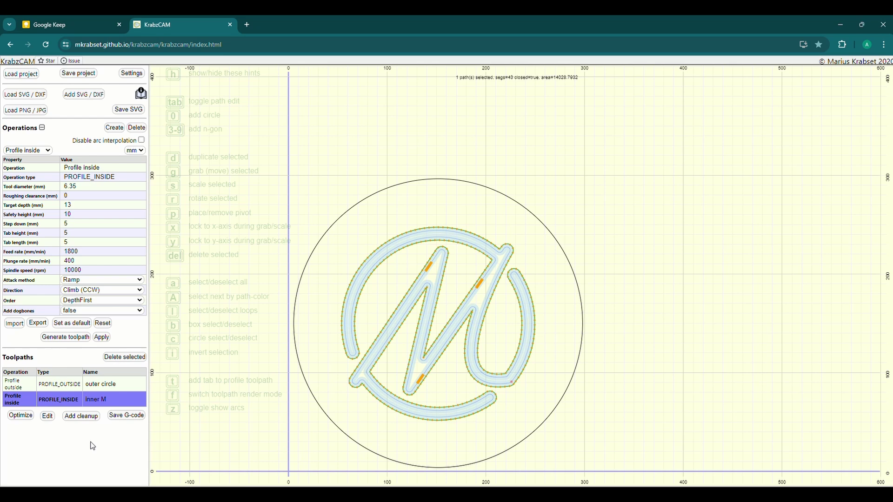
- Save both toolpaths, outer circle ahead of inner M, as G-code file MaslowLogoTest.nc
{"action": "left_click", "coordinate": [124, 416]}
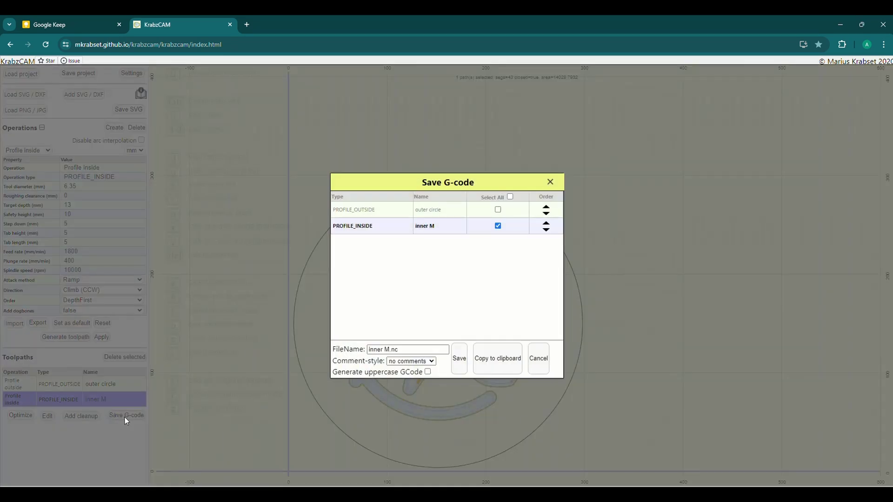
{"action": "left_click", "coordinate": [499, 209]}
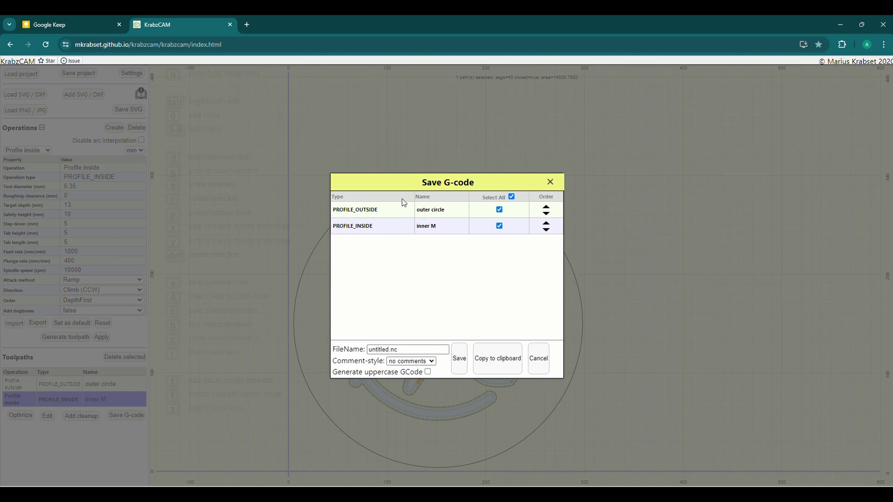
{"action": "left_click", "coordinate": [547, 223]}
{"action": "left_click", "coordinate": [548, 224]}
{"action": "left_click", "coordinate": [390, 349]}
{"action": "double_click", "coordinate": [389, 349]}
{"action": "type", "text": "Maslow"}
{"action": "type", "text": "Logo"}
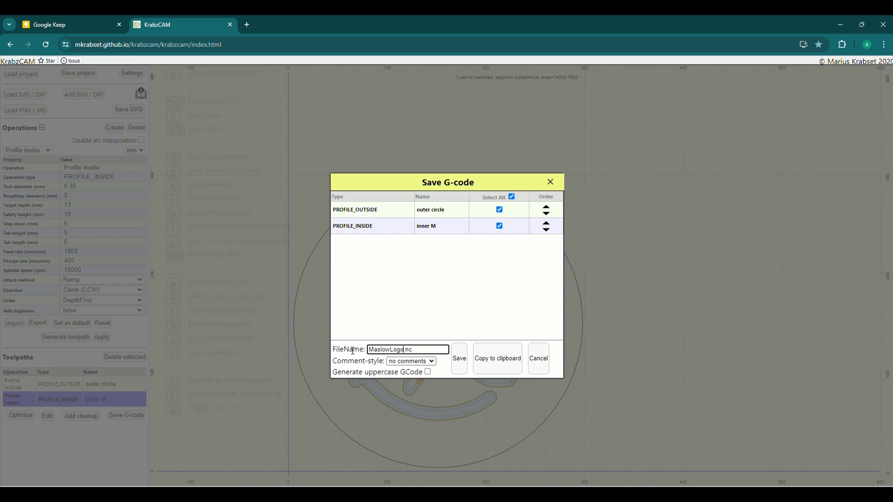
{"action": "type", "text": "T"}
{"action": "type", "text": "est"}
{"action": "left_click", "coordinate": [459, 358]}
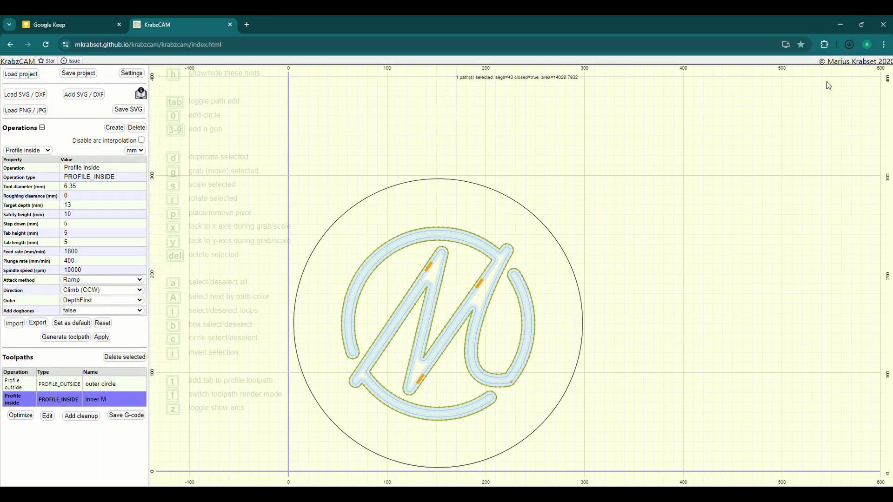